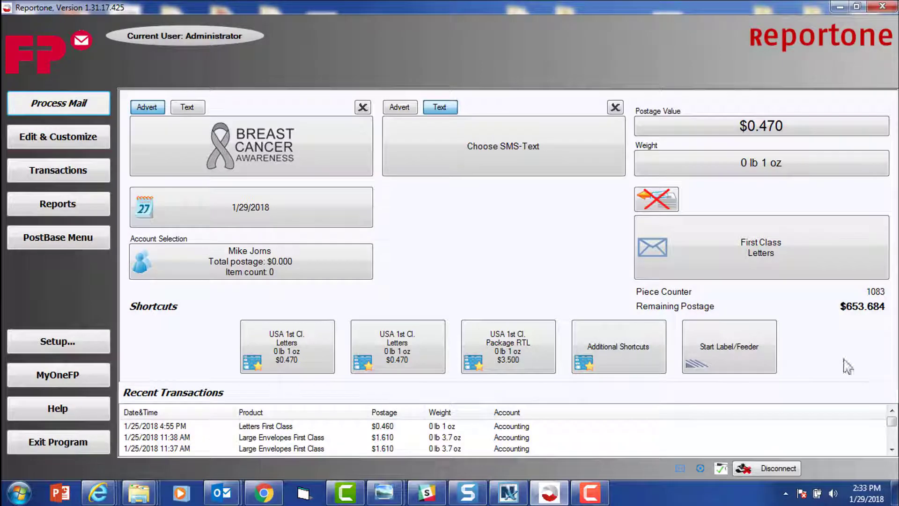
Step: Open the Manage users page from the customization area
click(71, 140)
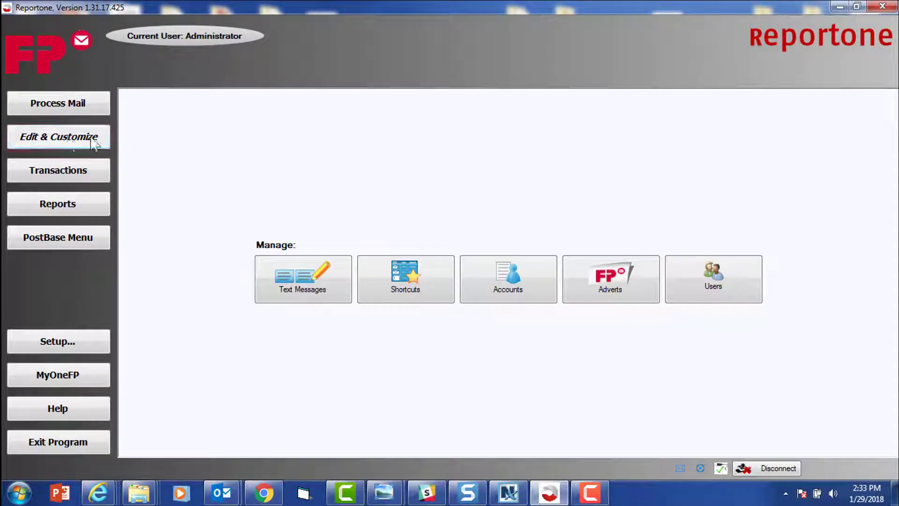
click(712, 290)
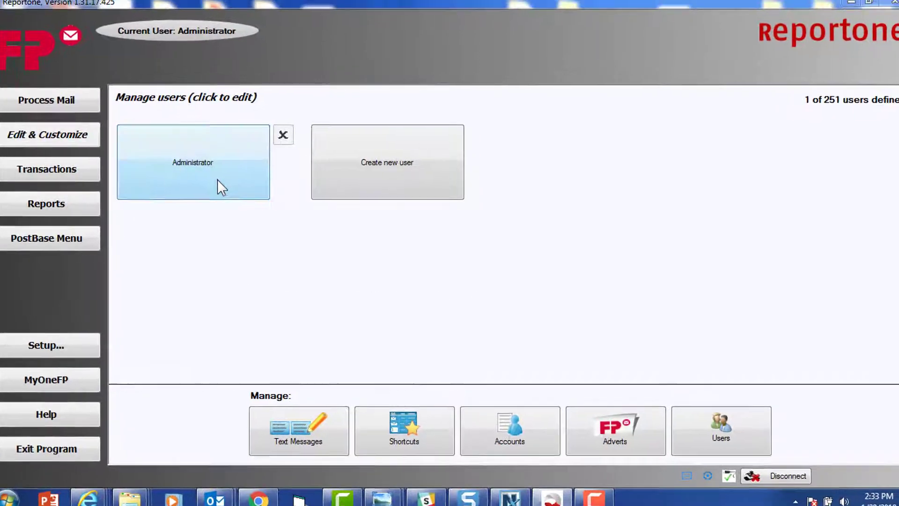
Step: Open the Administrator user's profile summary
click(218, 179)
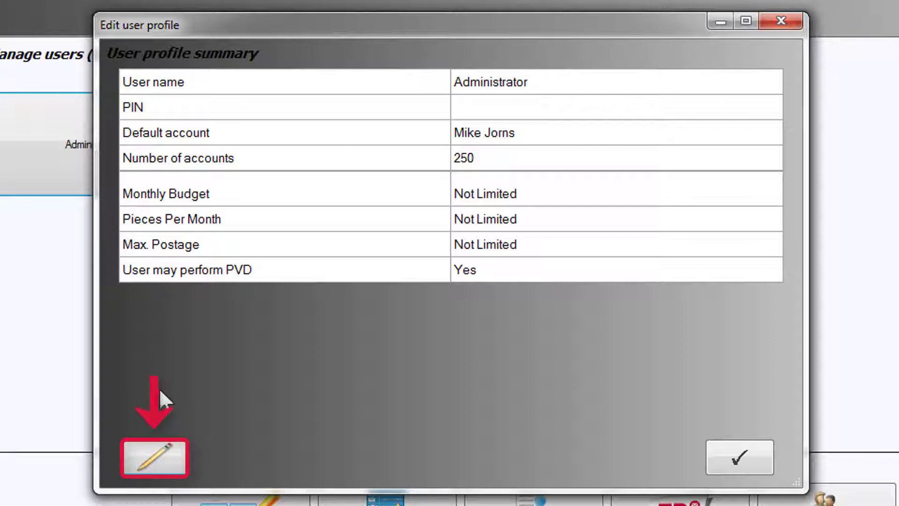
Step: Edit the Administrator's credentials and enter a four-digit user PIN
click(157, 452)
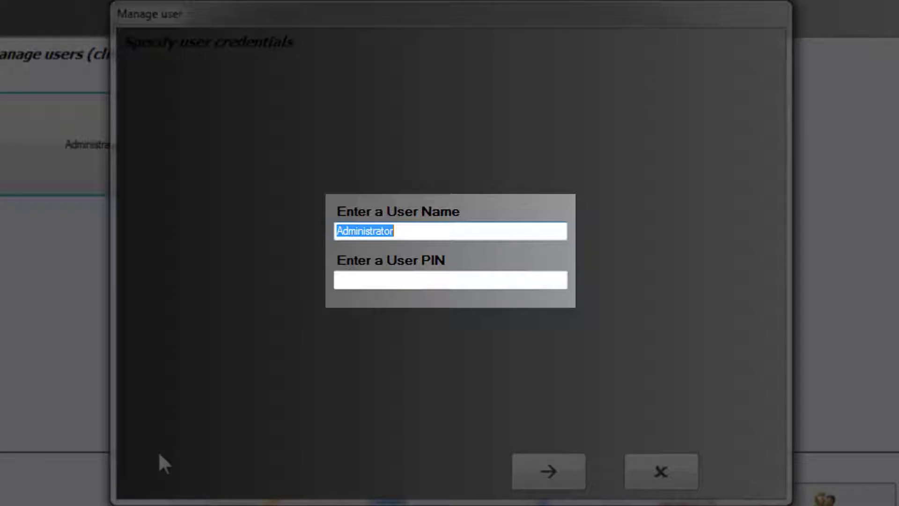
click(348, 279)
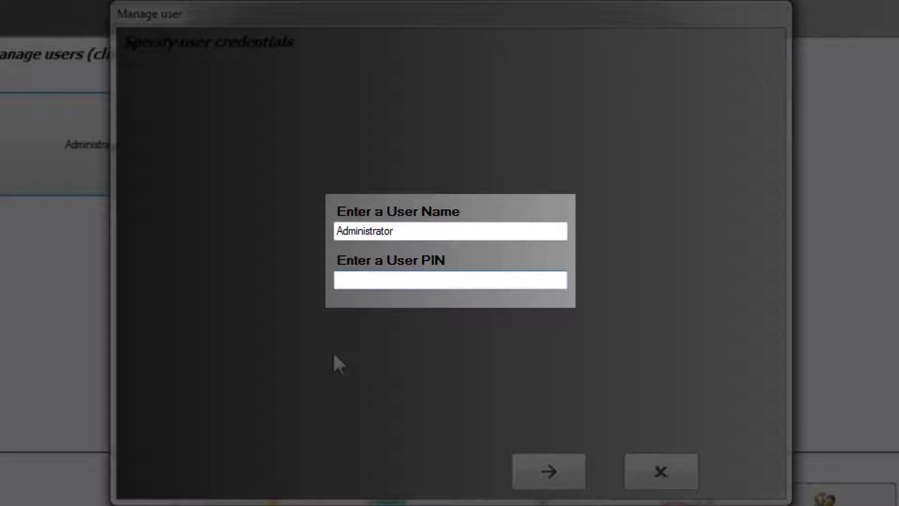
text(1234)
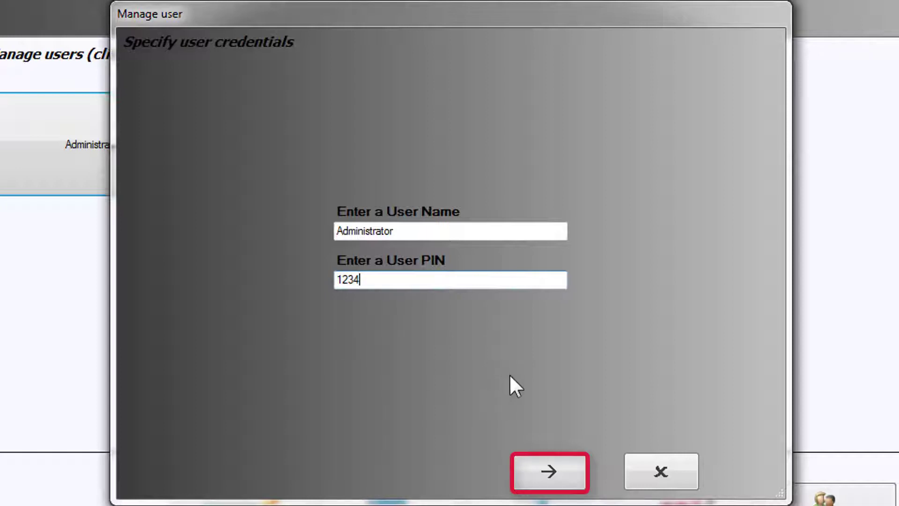
Step: Keep all 250 accounts for Administrator and save the updated profile
click(546, 464)
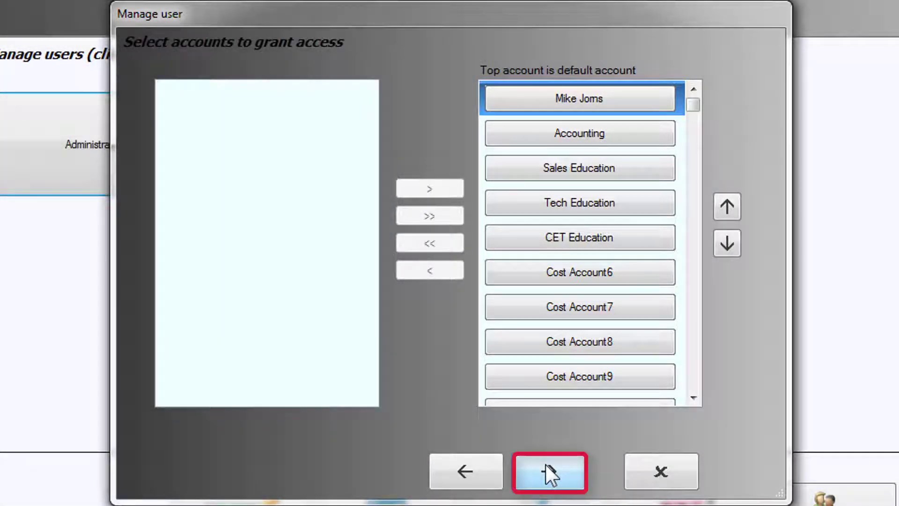
click(546, 465)
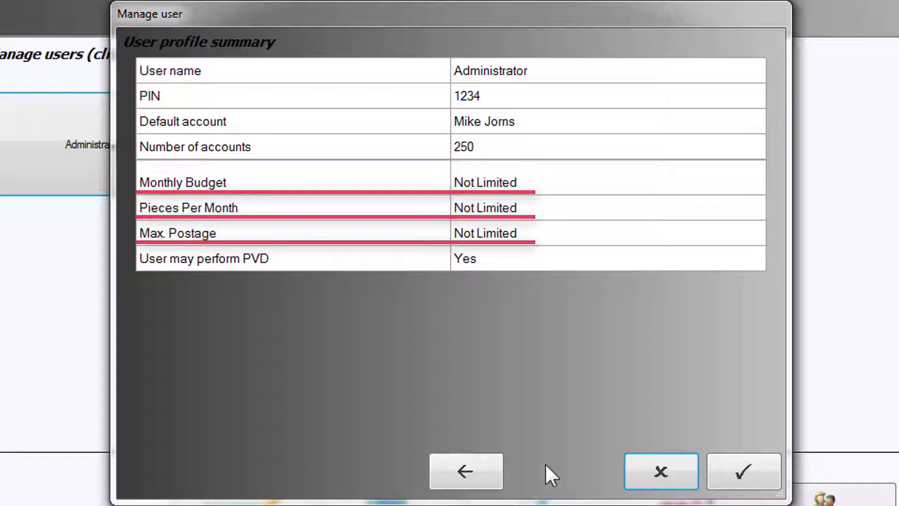
click(743, 470)
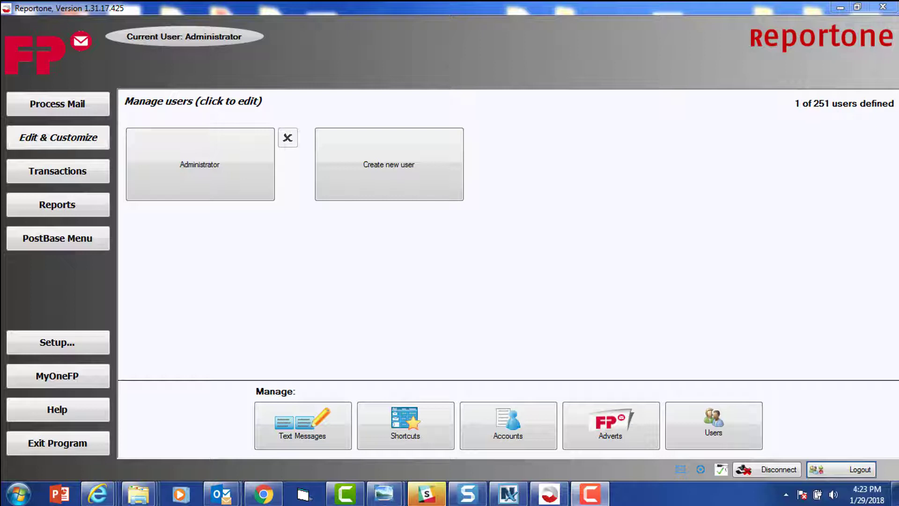
Step: Create a new user, entering the user name and a four-digit PIN
click(398, 181)
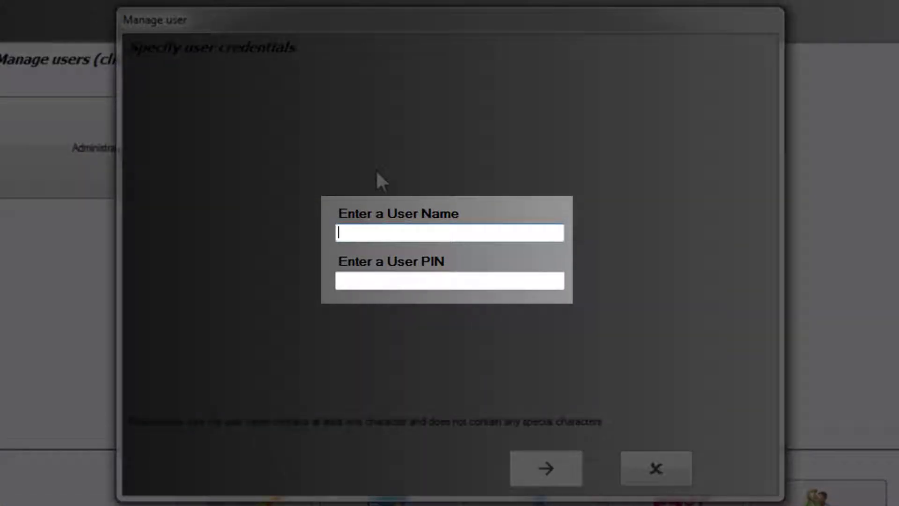
text(Mike)
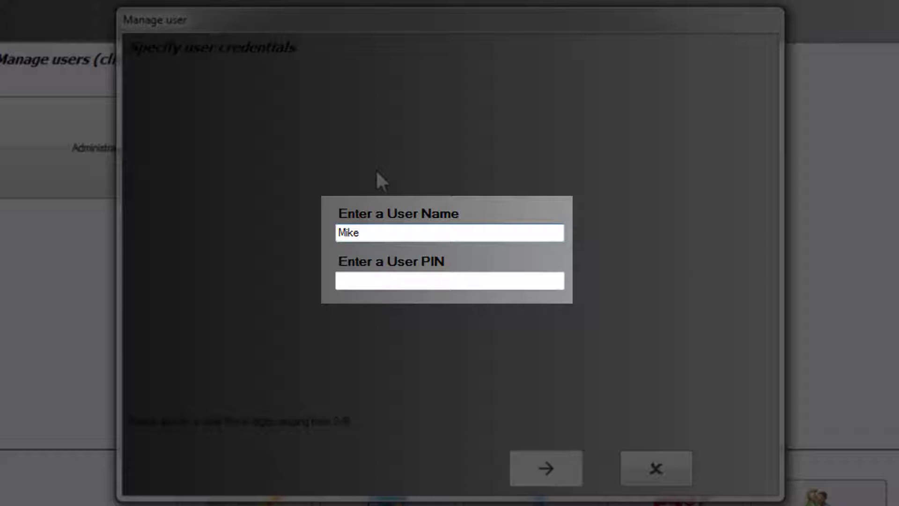
key(Tab)
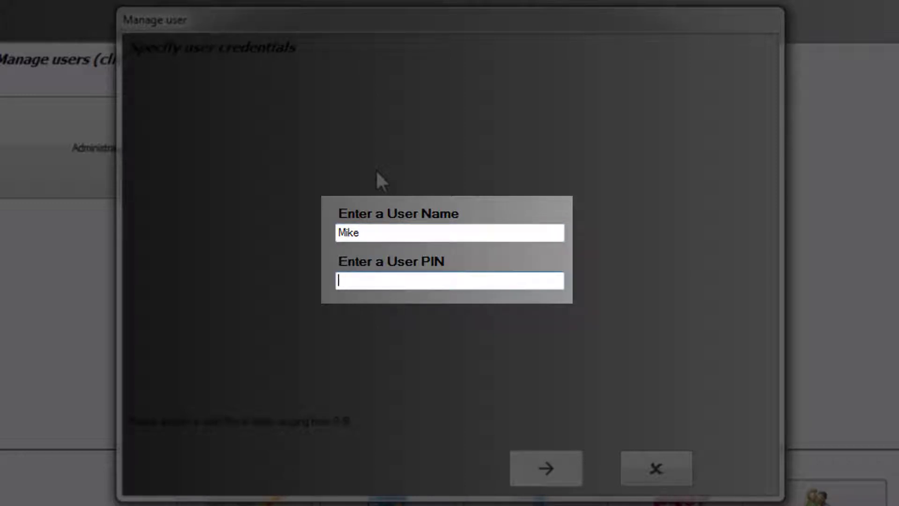
text(1111)
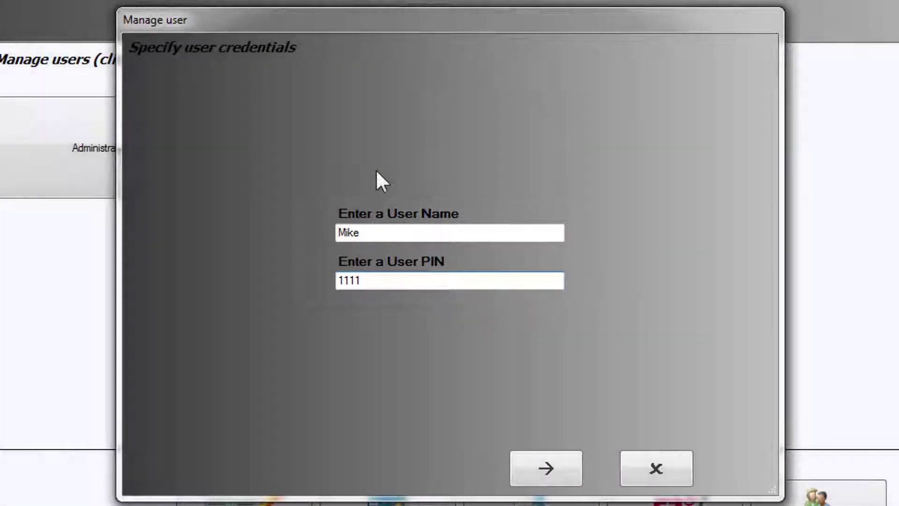
key(Tab)
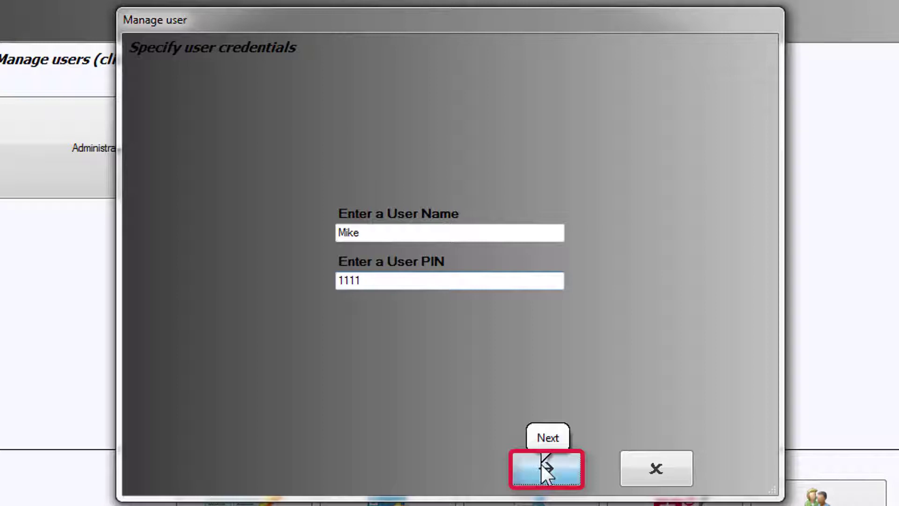
Step: Grant the new user only the first listed account as its default account
click(542, 464)
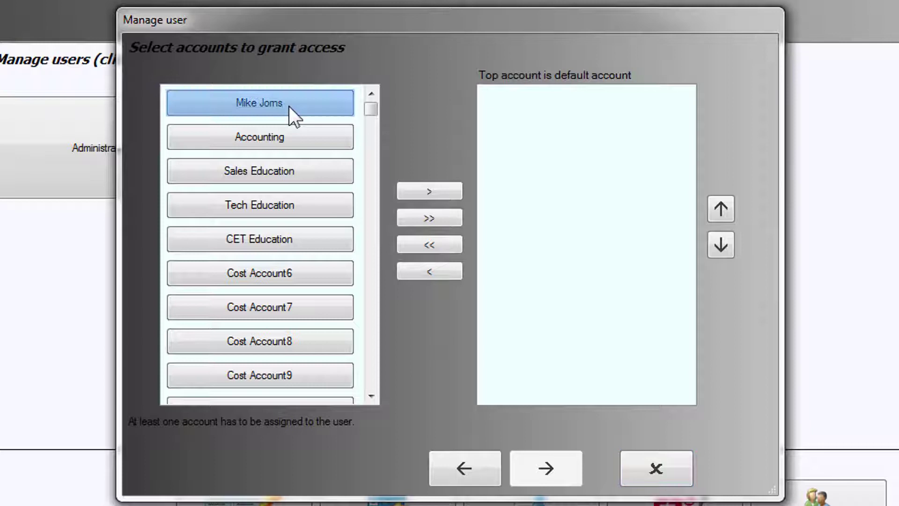
drag(288, 106, 605, 103)
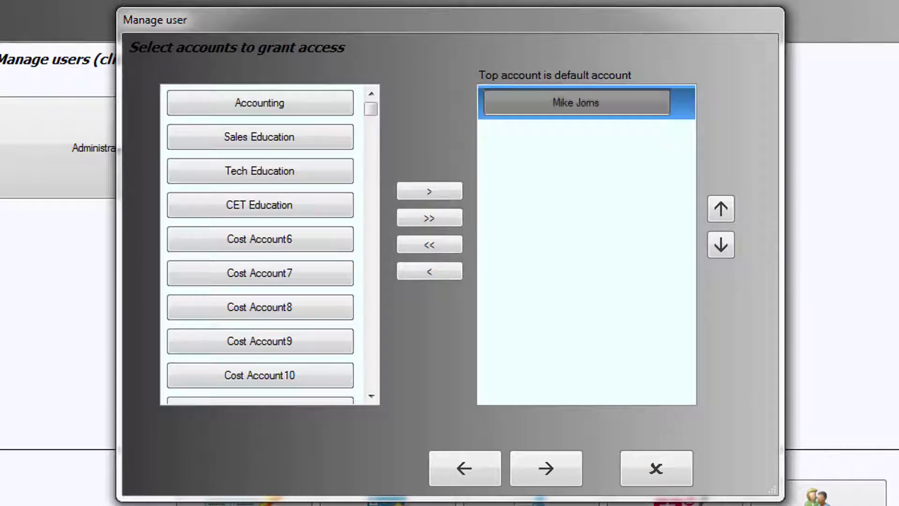
drag(576, 102, 258, 99)
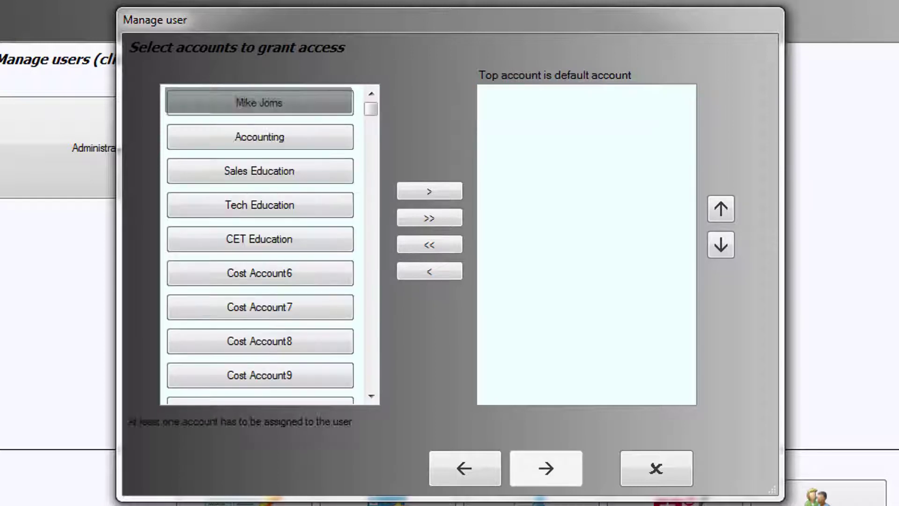
click(413, 185)
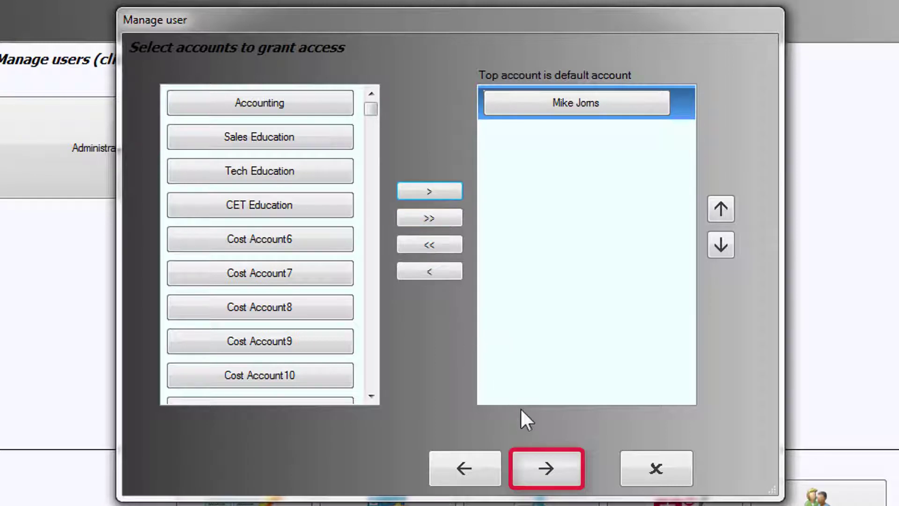
Step: On the limits step, leave the monthly budget, pieces and postage unlimited
click(544, 465)
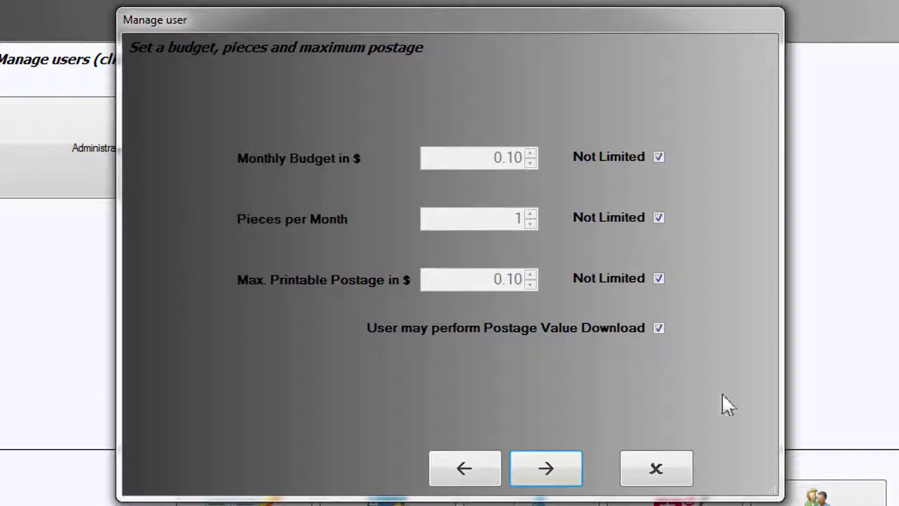
click(658, 156)
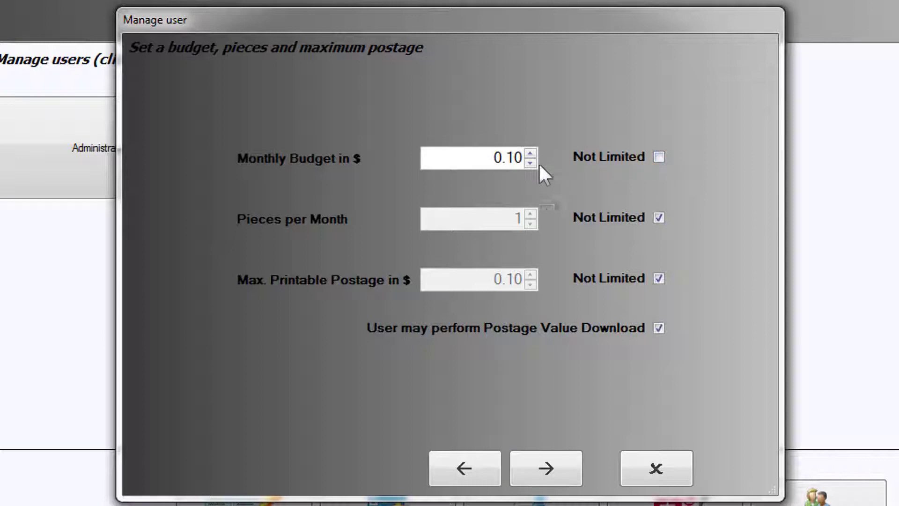
click(531, 153)
click(530, 153)
click(531, 152)
click(531, 152)
click(531, 152)
click(531, 152)
click(531, 152)
click(531, 151)
click(531, 151)
click(531, 151)
click(659, 157)
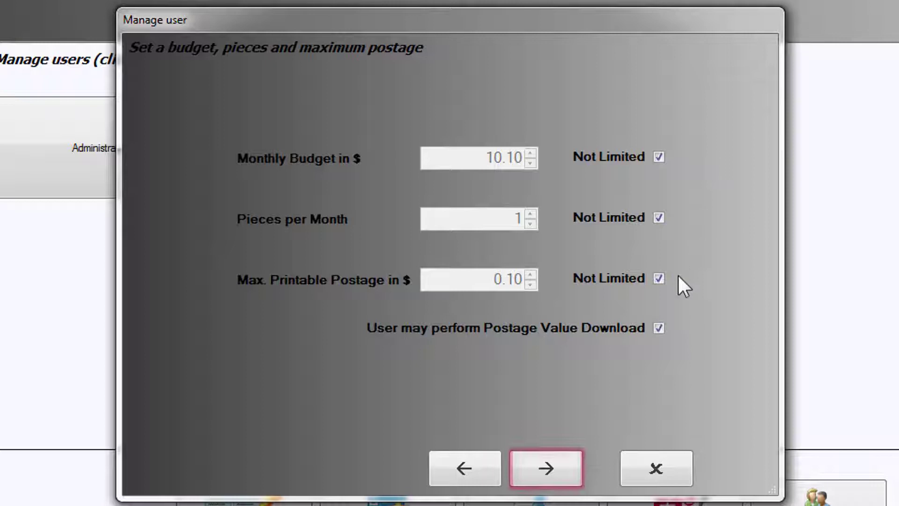
Step: Review the new user's profile summary and save it as the second user
click(550, 465)
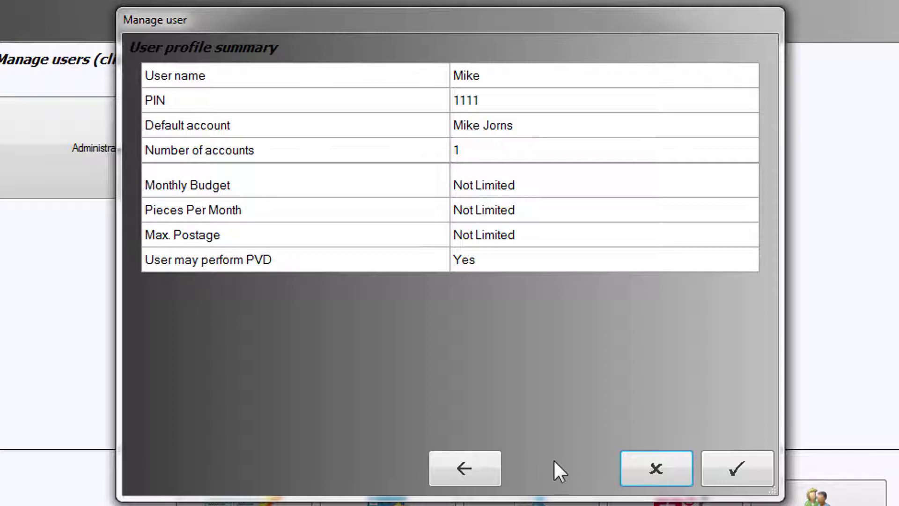
click(730, 463)
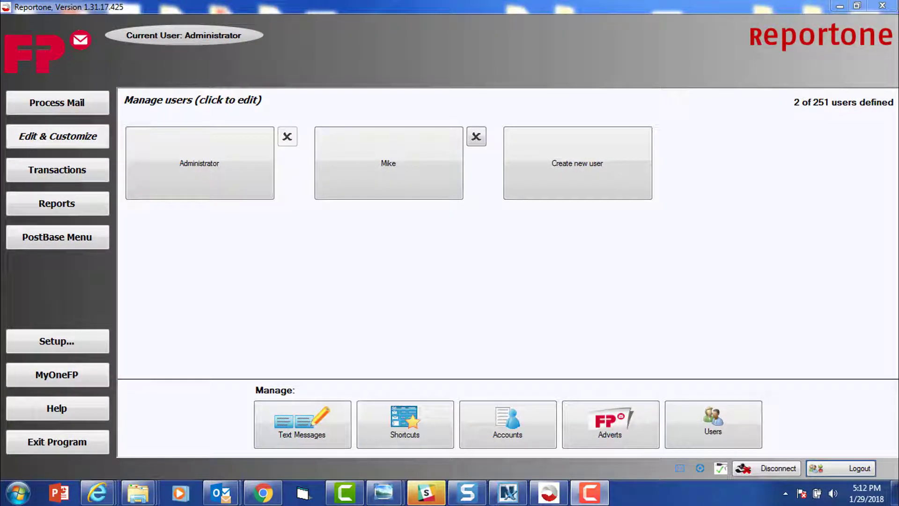
Step: Create a third user, entering its user name and a four-digit PIN
click(588, 187)
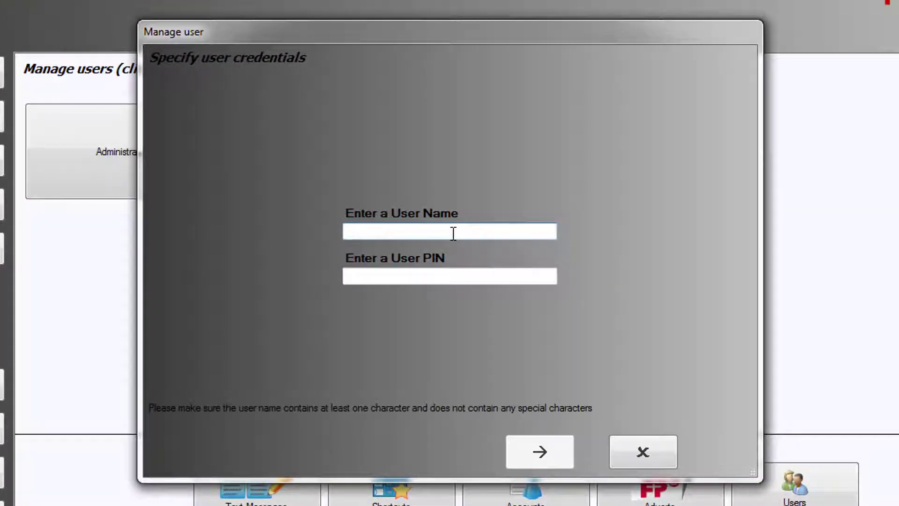
text(Harvey)
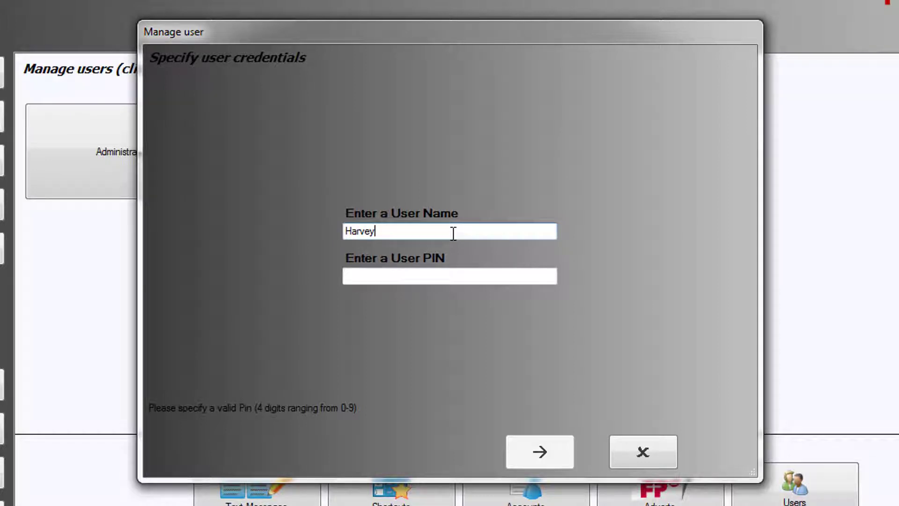
key(Tab)
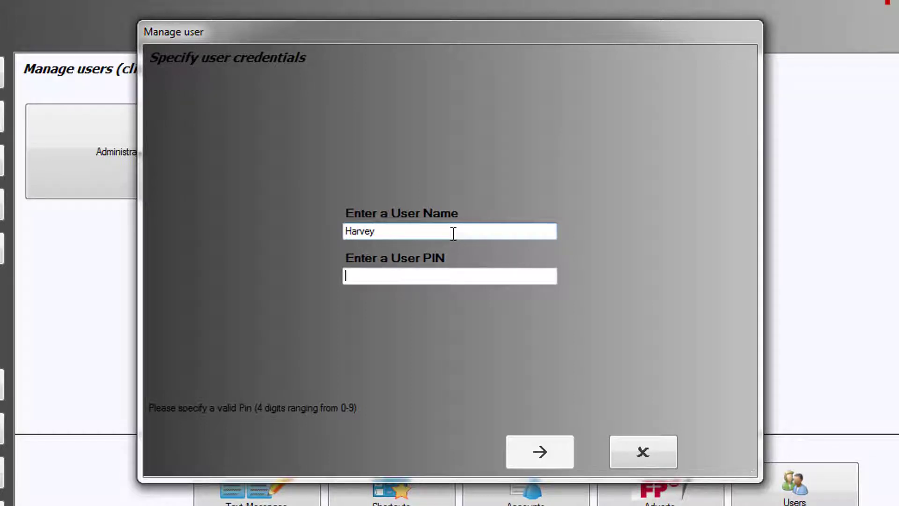
text(2222)
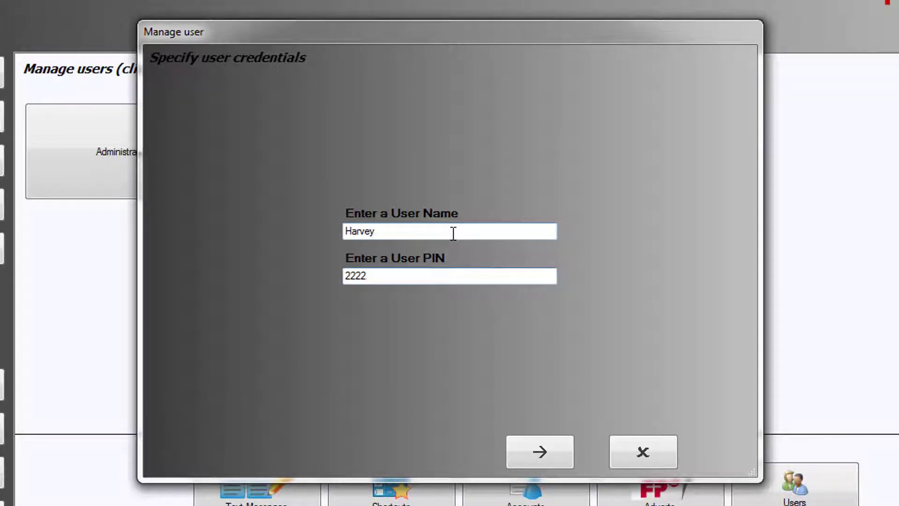
Step: Grant the third user CET Education as default account, plus Sales Education
click(524, 454)
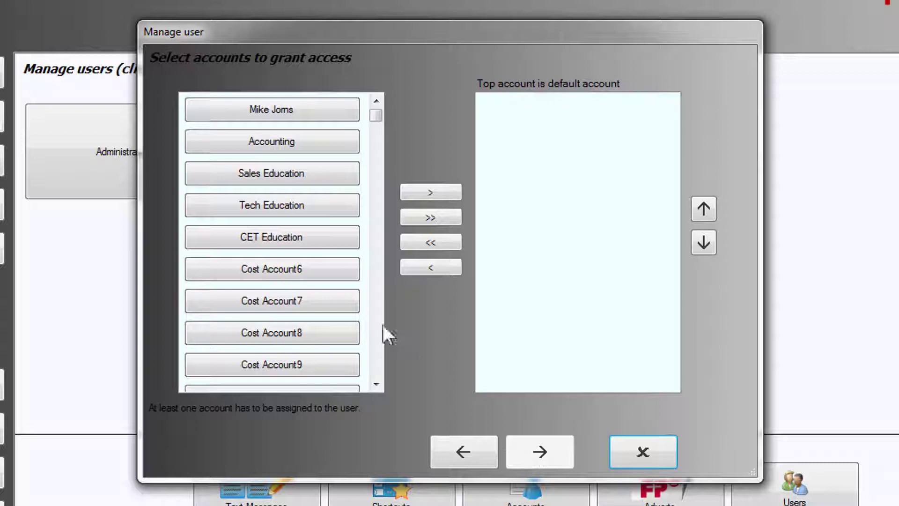
drag(316, 242, 602, 132)
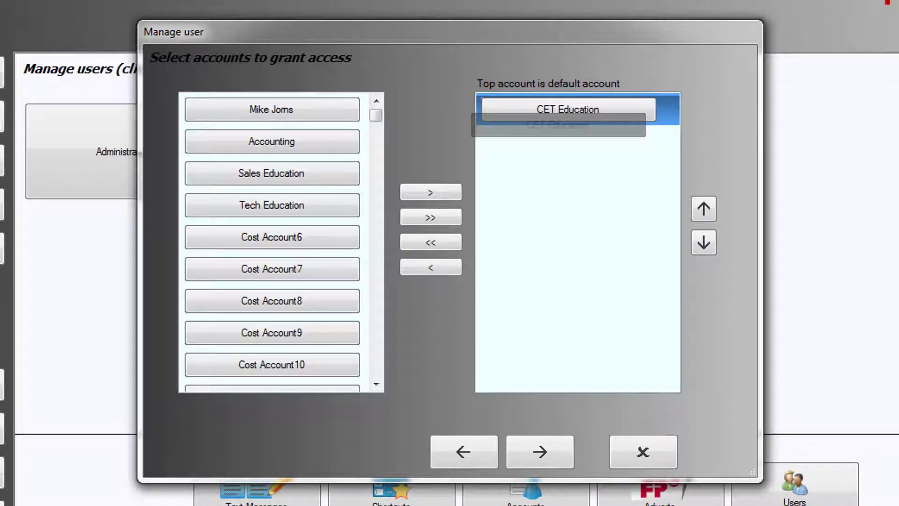
drag(318, 179, 609, 146)
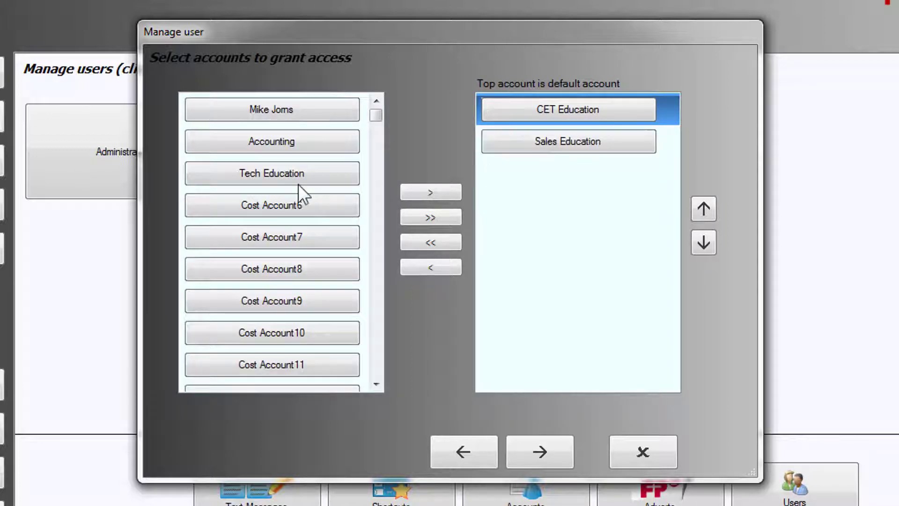